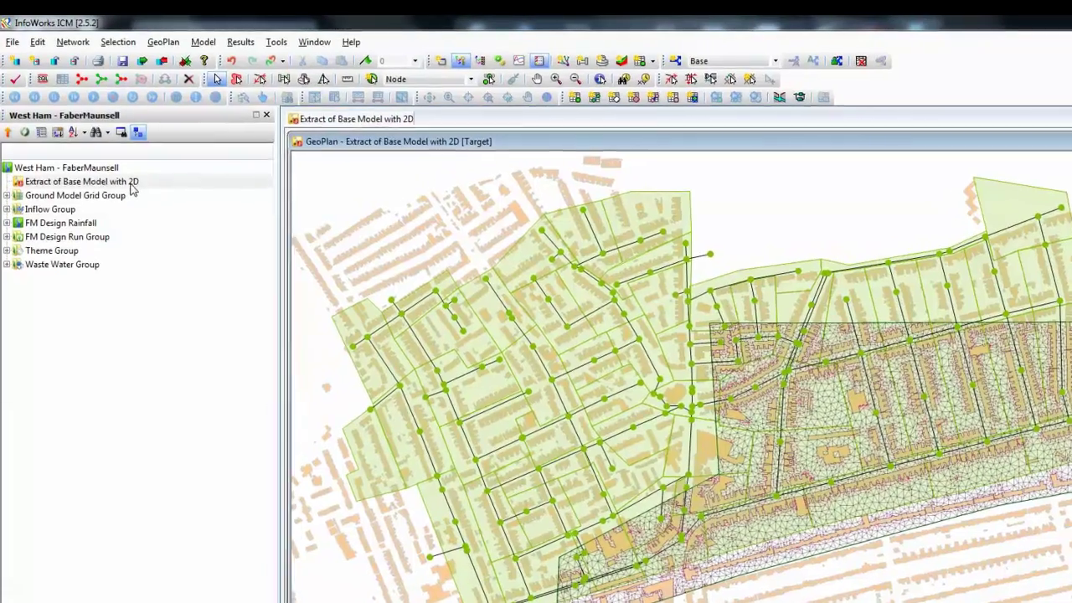
Start a CSV export of the Extract of Base Model with 2D network
{"action": "right_click", "coordinate": [117, 164]}
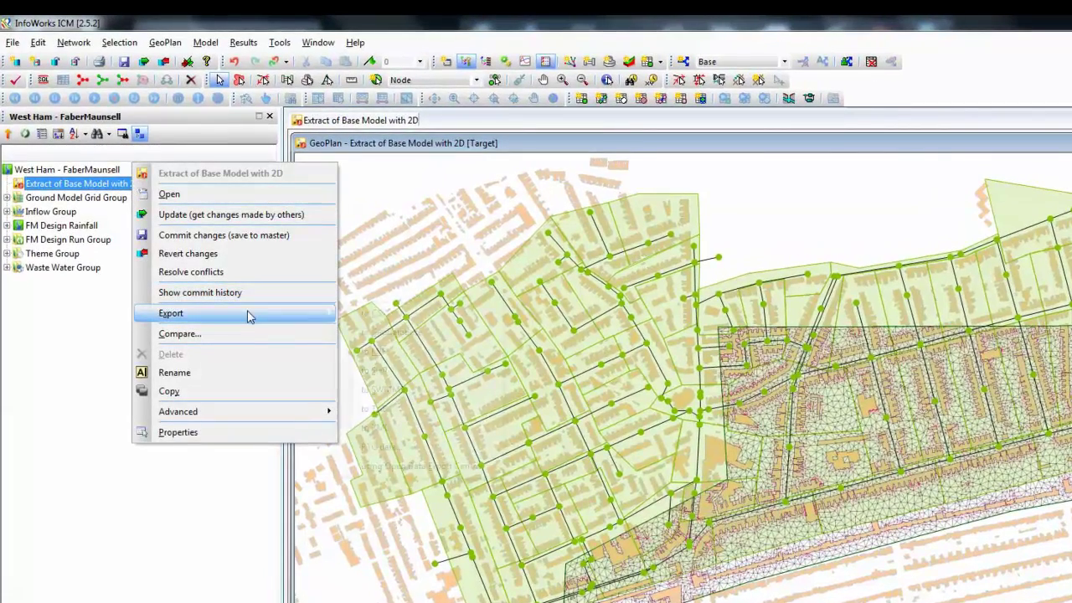
{"action": "mouse_move", "coordinate": [249, 316]}
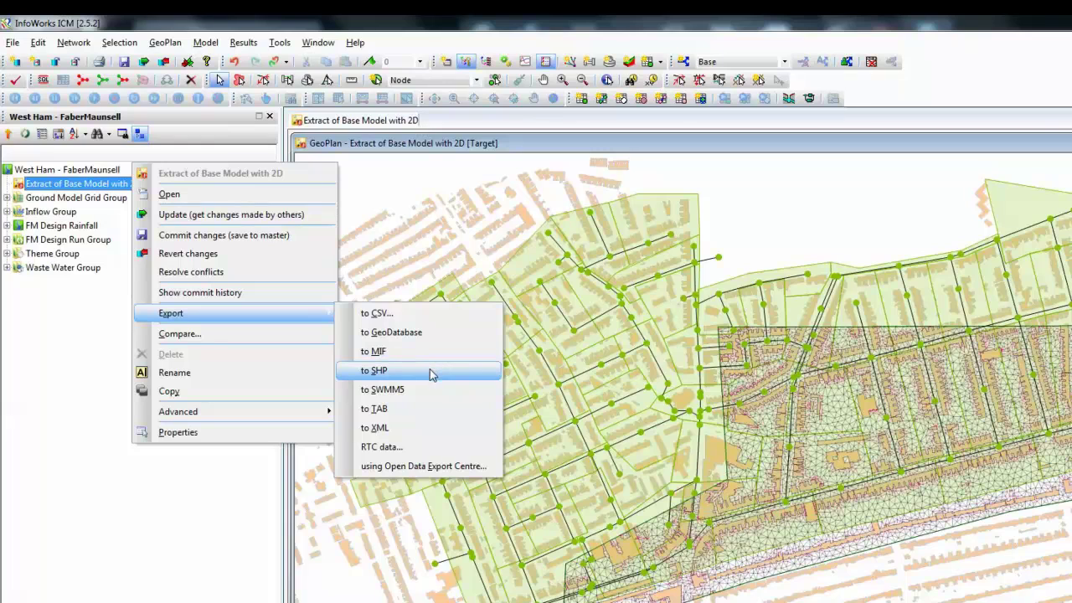
{"action": "left_click", "coordinate": [422, 319]}
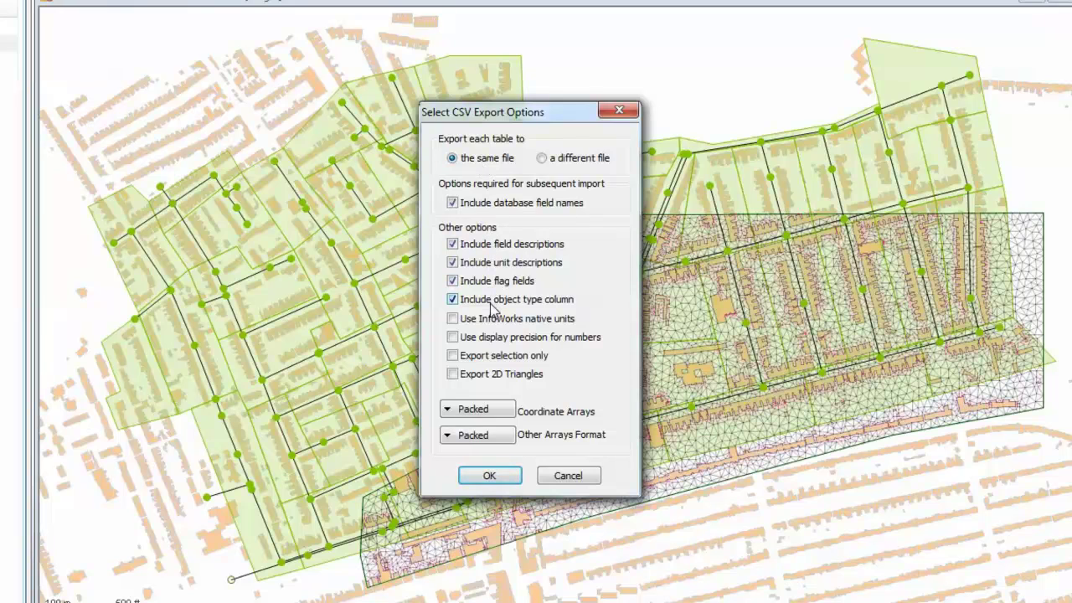
Accept the default export options and save Extract of Base Model with 2D.csv under _DATA\ICM Data\2 CSV Files
{"action": "left_click", "coordinate": [491, 477]}
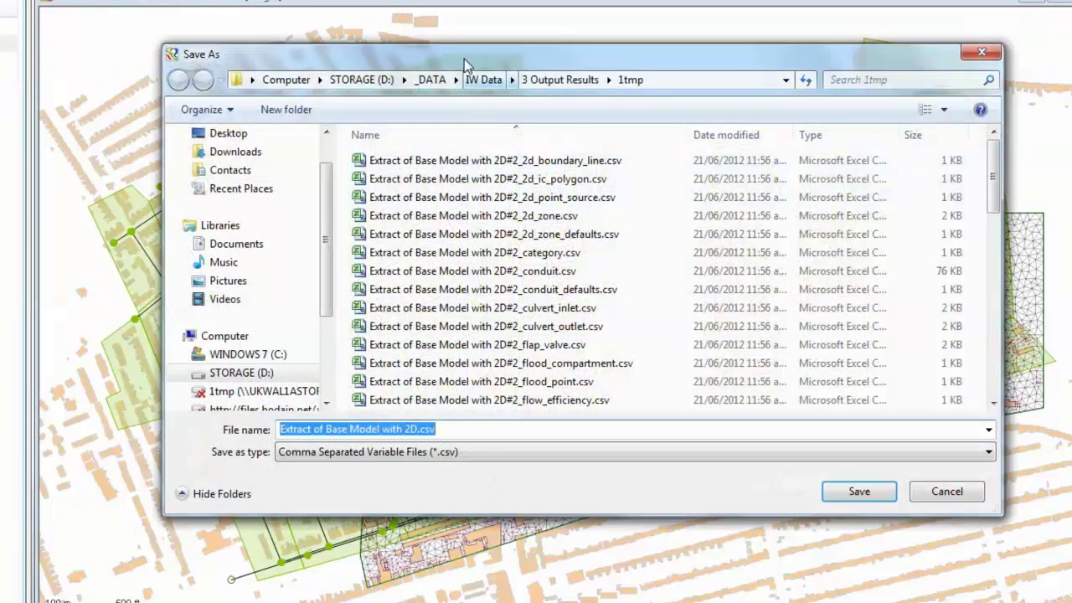
{"action": "left_click", "coordinate": [481, 79]}
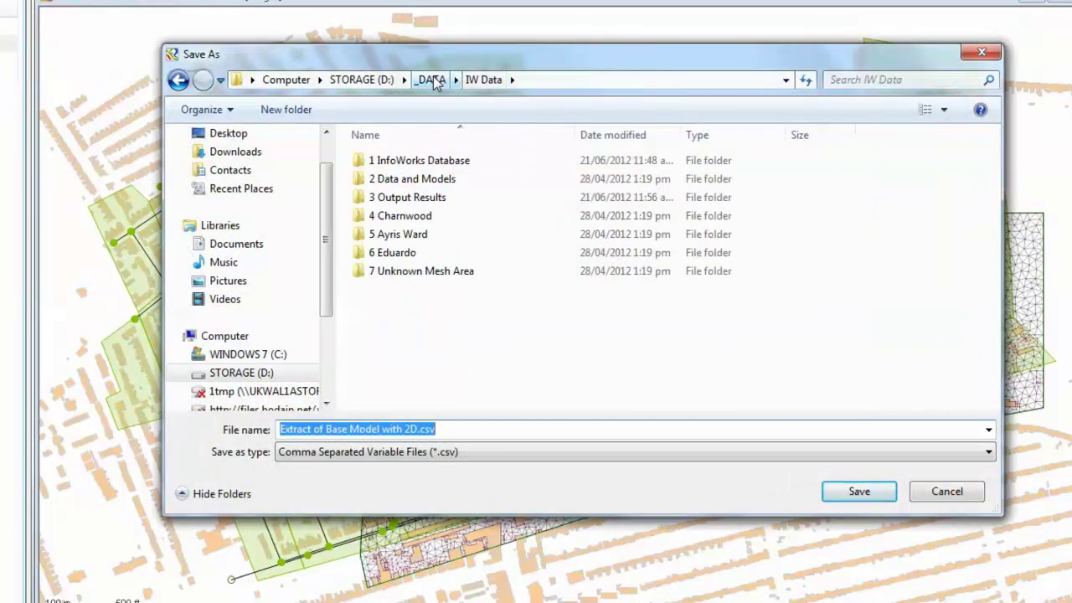
{"action": "left_click", "coordinate": [432, 80]}
{"action": "left_click", "coordinate": [414, 216]}
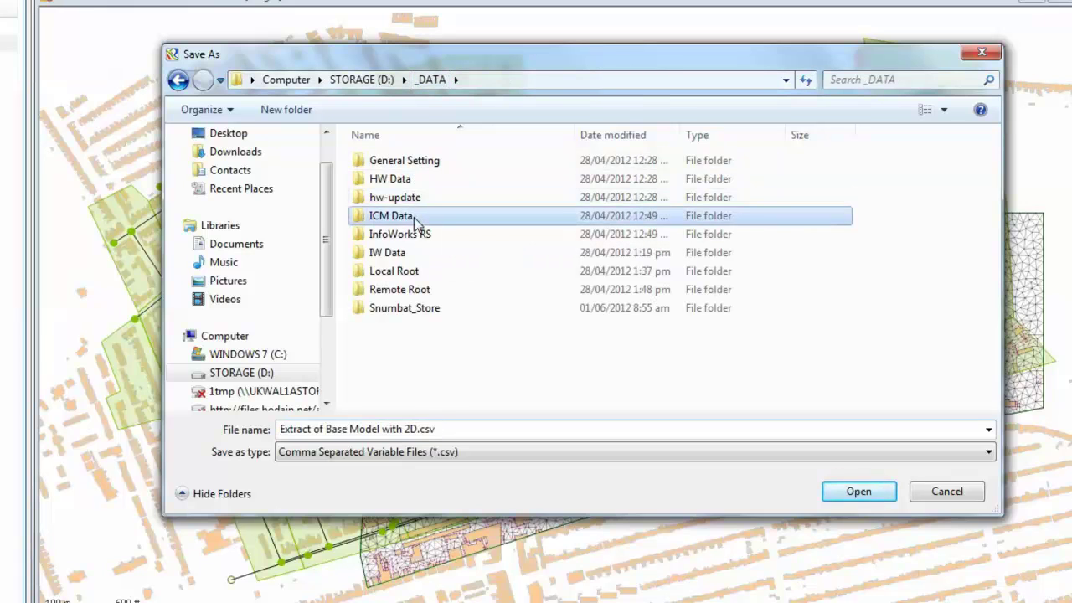
{"action": "double_click", "coordinate": [414, 217]}
{"action": "double_click", "coordinate": [415, 181]}
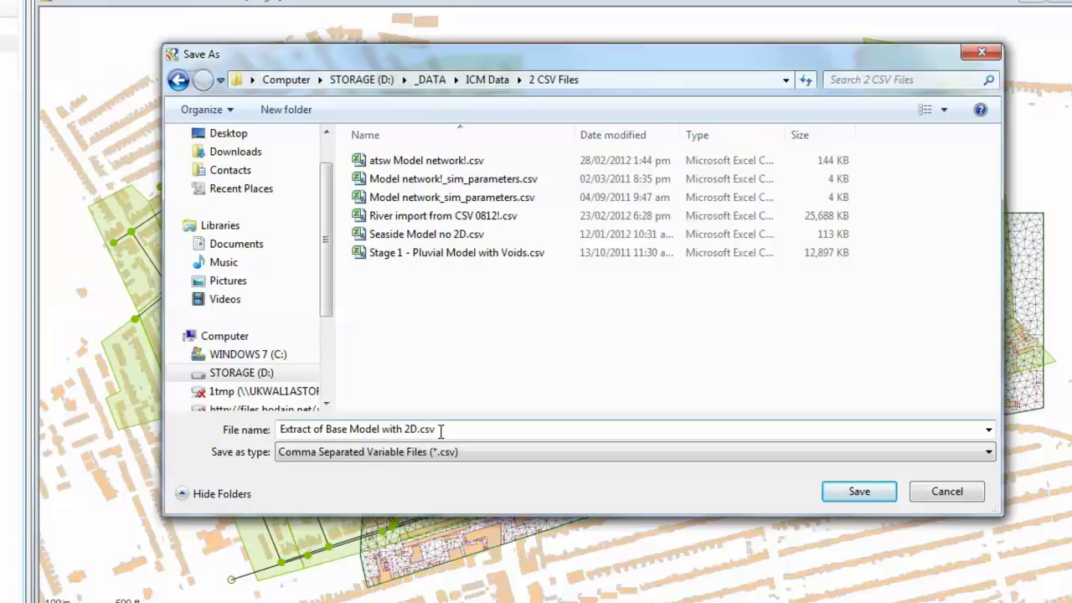
{"action": "left_click", "coordinate": [858, 492]}
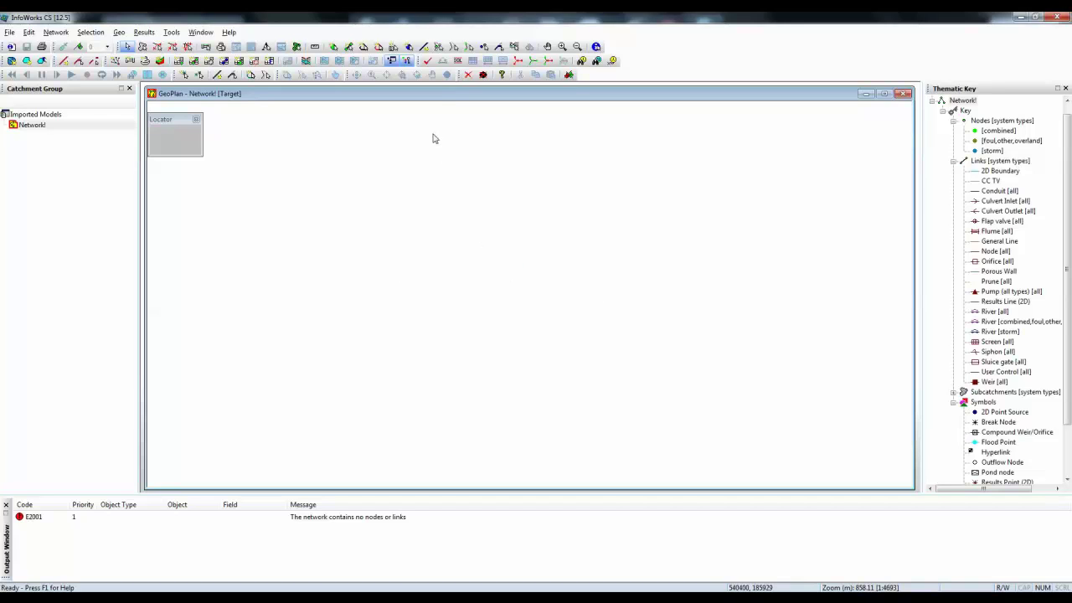
Validate Network! without engineering checks, then make the buildings layer visible in GeoPlan
{"action": "left_click", "coordinate": [427, 62]}
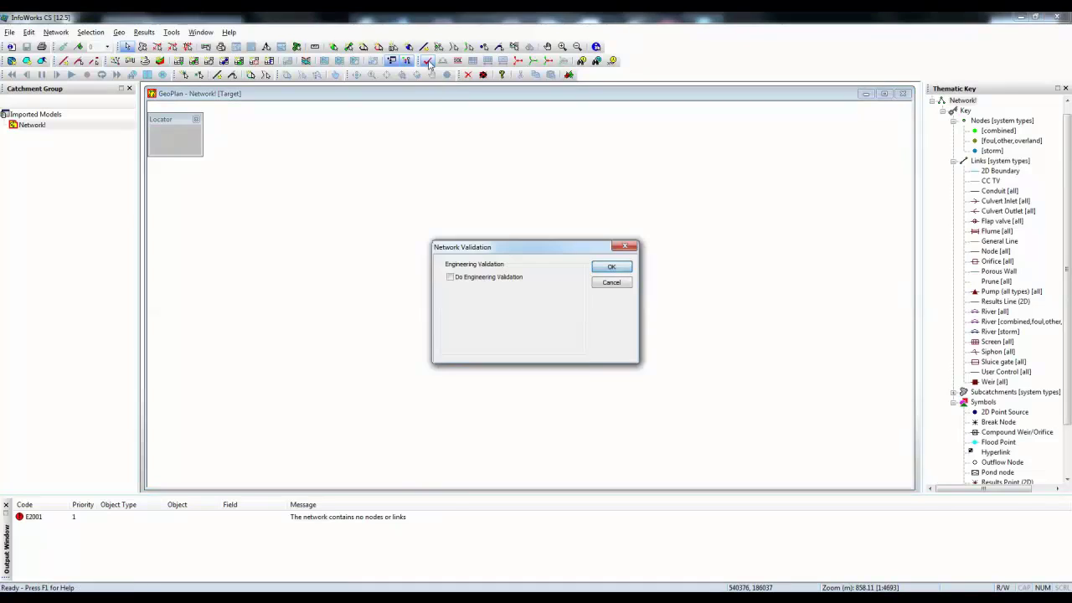
{"action": "left_click", "coordinate": [610, 267]}
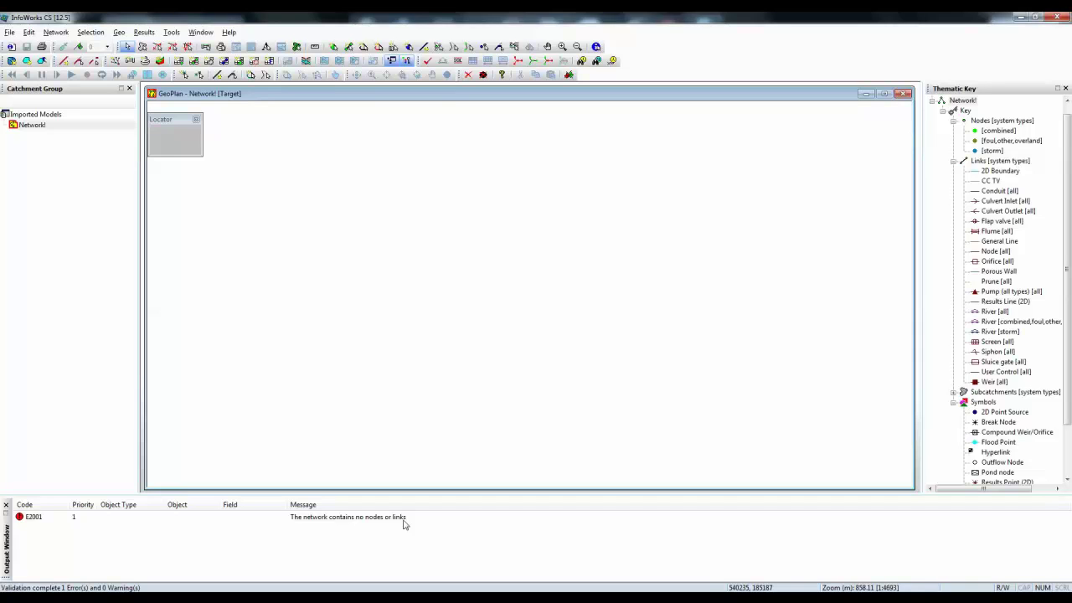
{"action": "right_click", "coordinate": [503, 202]}
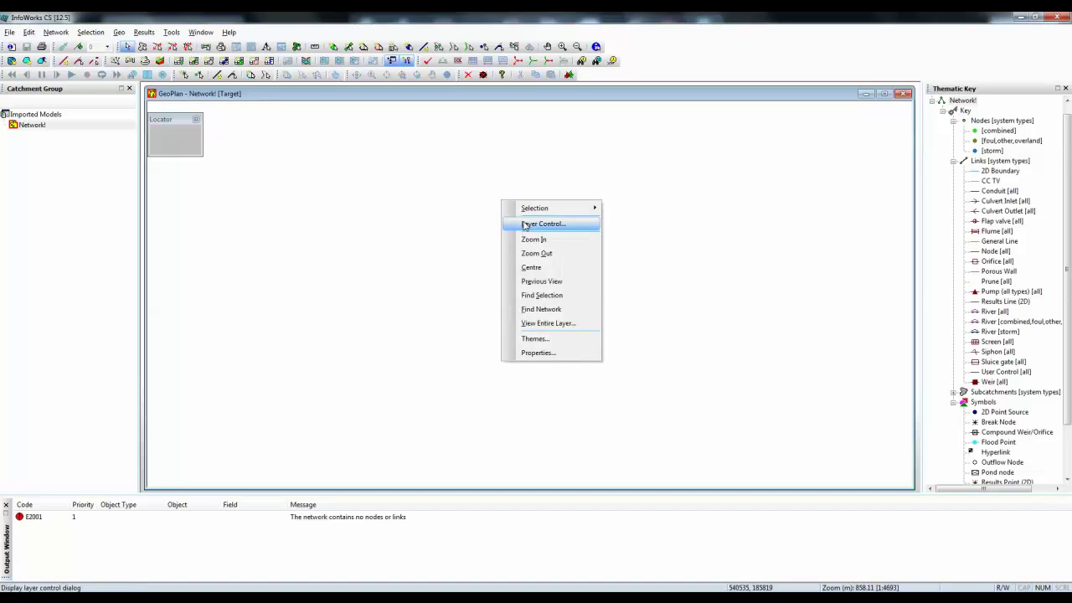
{"action": "left_click", "coordinate": [525, 225]}
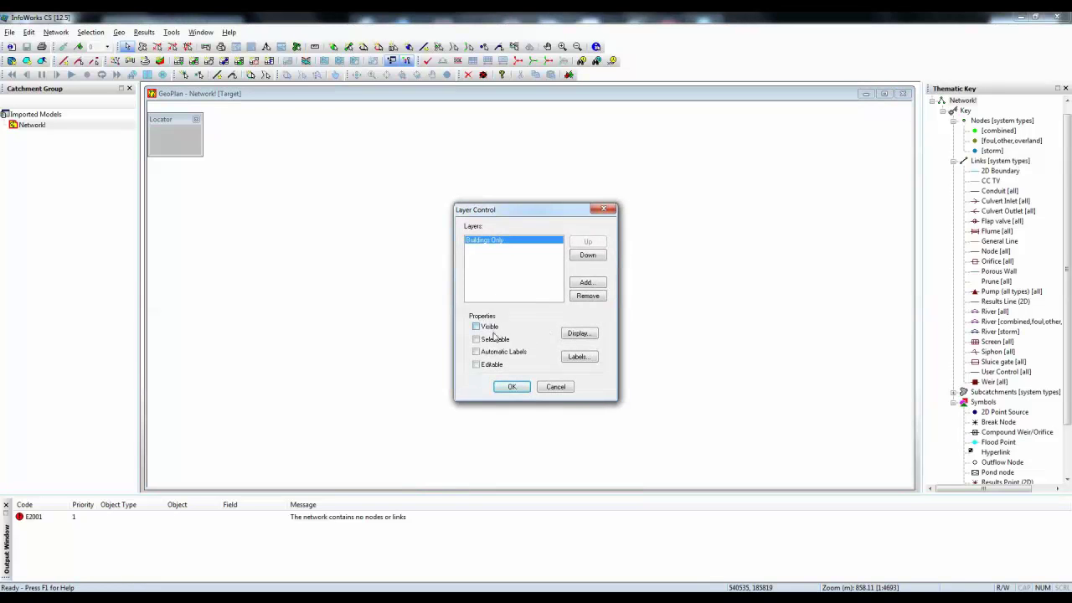
{"action": "left_click", "coordinate": [512, 386]}
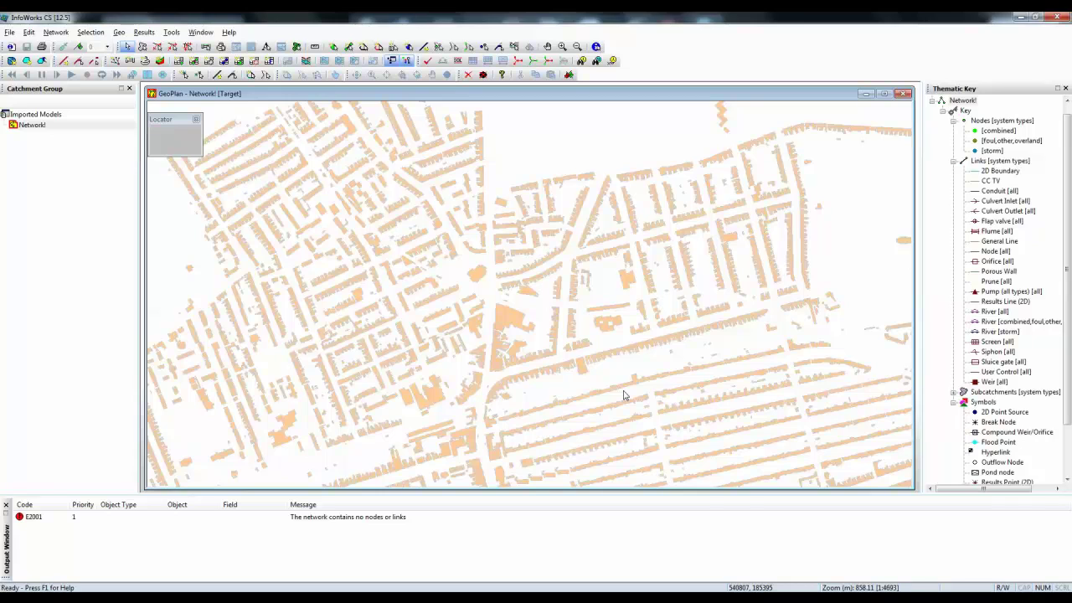
Update Network! from CSV using the default options and 'Extract of Base Model with 2D.csv'
{"action": "right_click", "coordinate": [48, 129]}
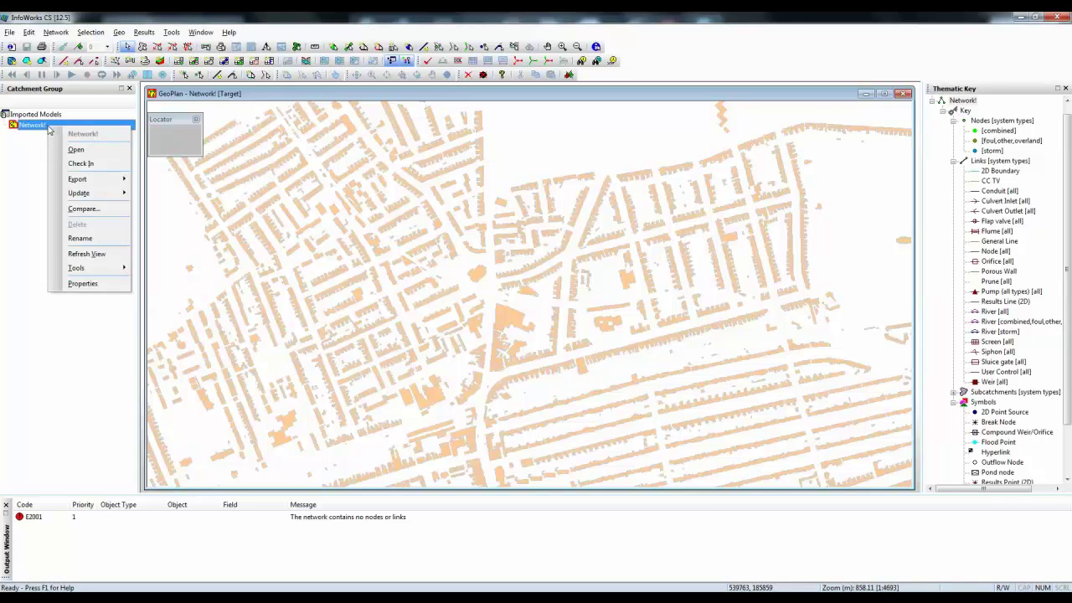
{"action": "mouse_move", "coordinate": [97, 194]}
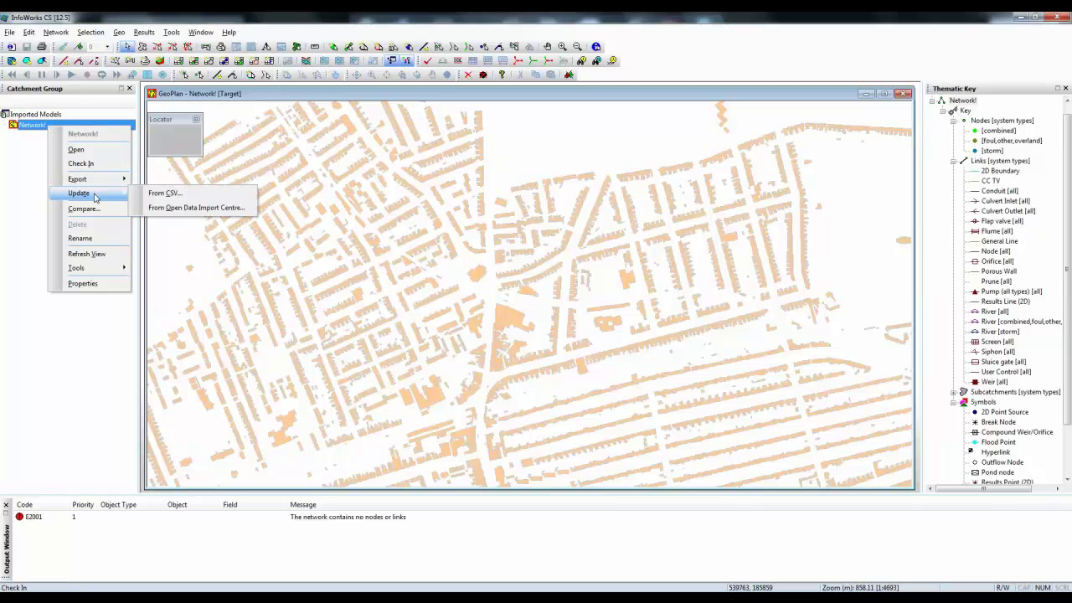
{"action": "left_click", "coordinate": [155, 196]}
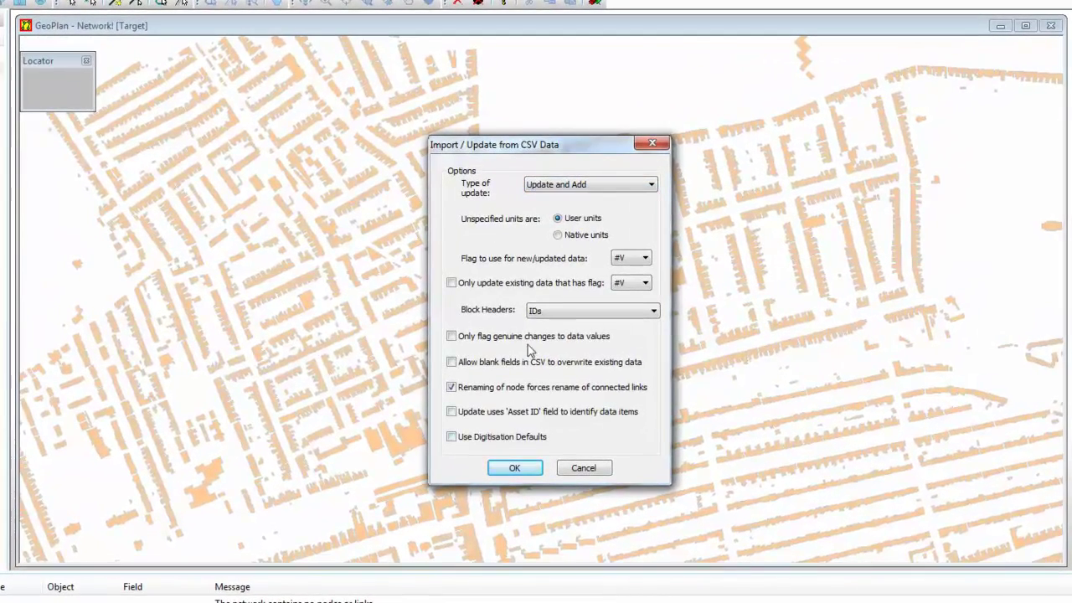
{"action": "left_click", "coordinate": [514, 467]}
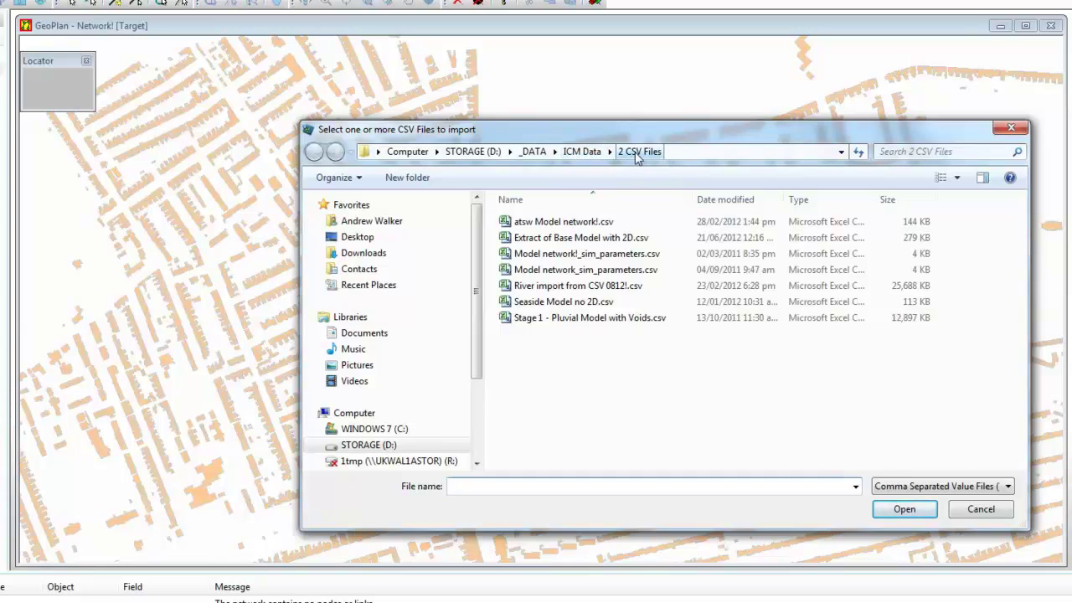
{"action": "left_click", "coordinate": [616, 240]}
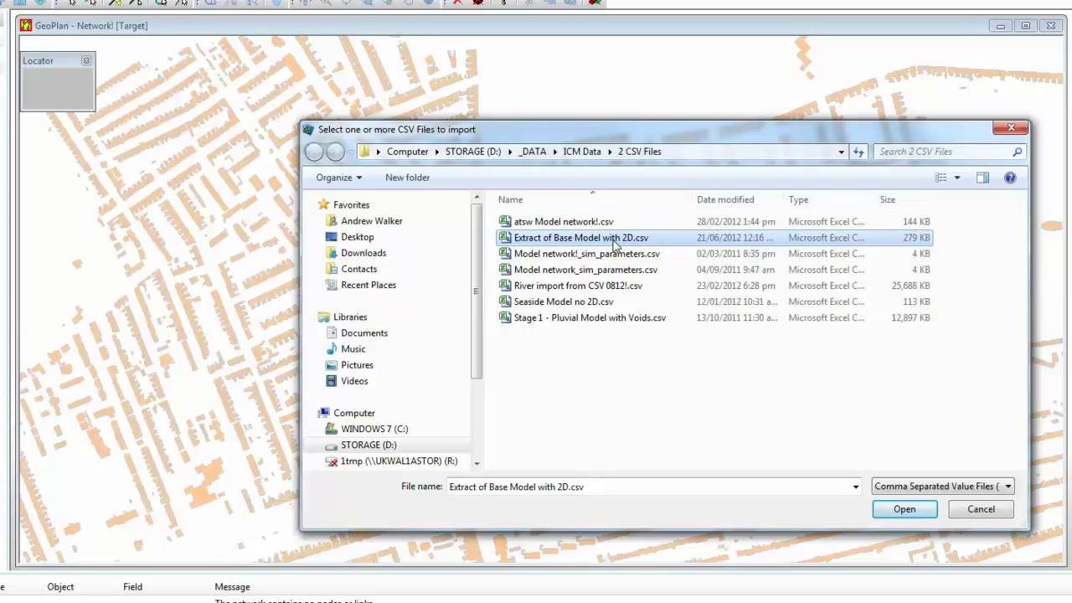
{"action": "left_click", "coordinate": [903, 511]}
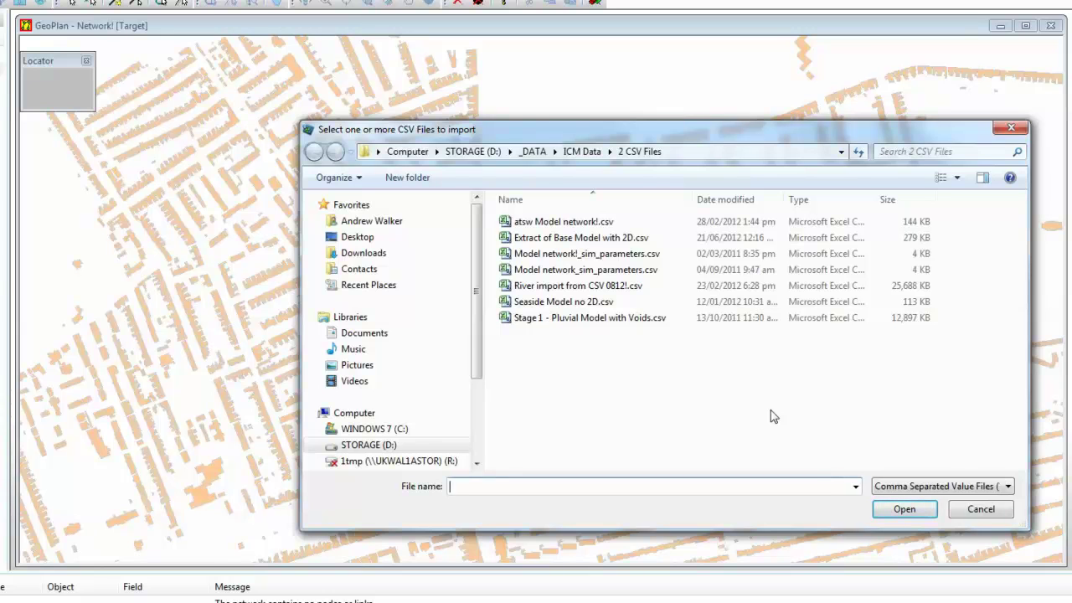
{"action": "left_click", "coordinate": [976, 510]}
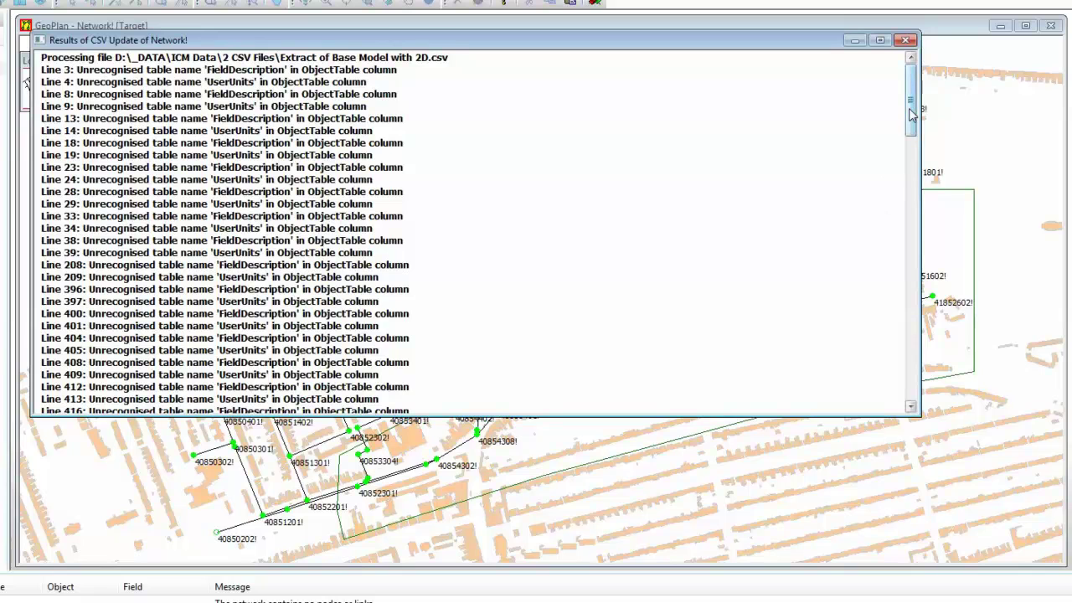
Highlight the unrecognised bridge (745–761) and 2D (774–786) table lines, then close the results log
{"action": "left_click_drag", "start_coordinate": [913, 117], "coordinate": [922, 306]}
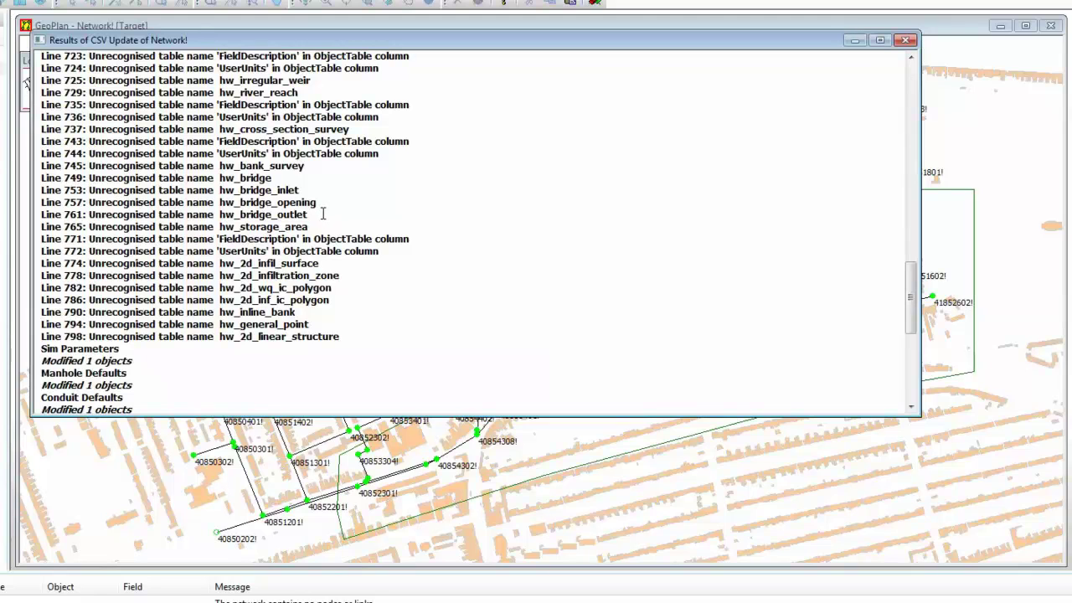
{"action": "left_click_drag", "start_coordinate": [323, 215], "coordinate": [27, 170]}
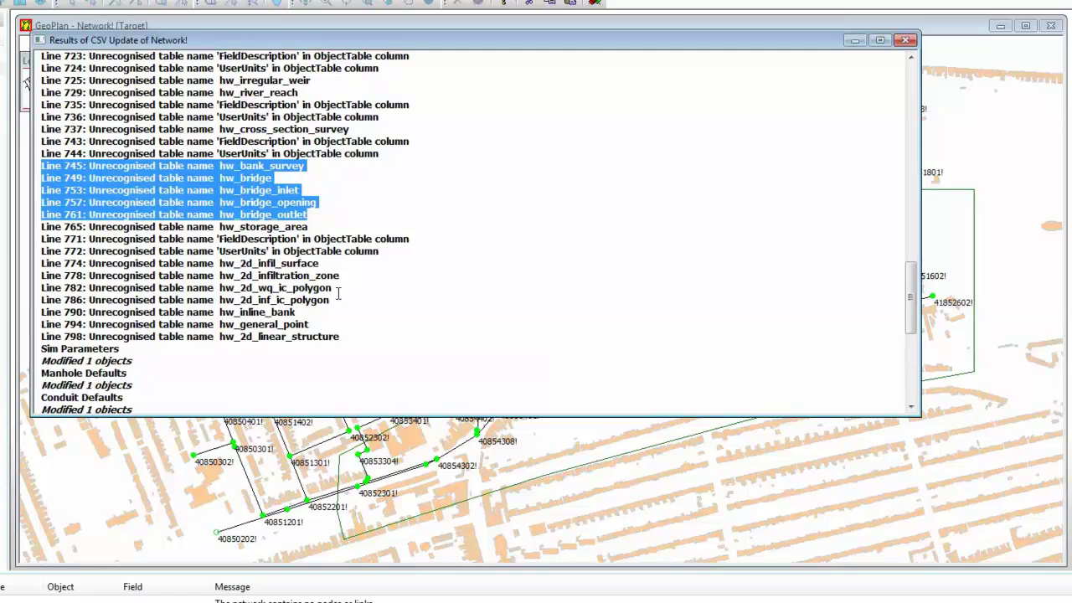
{"action": "left_click_drag", "start_coordinate": [342, 297], "coordinate": [34, 266]}
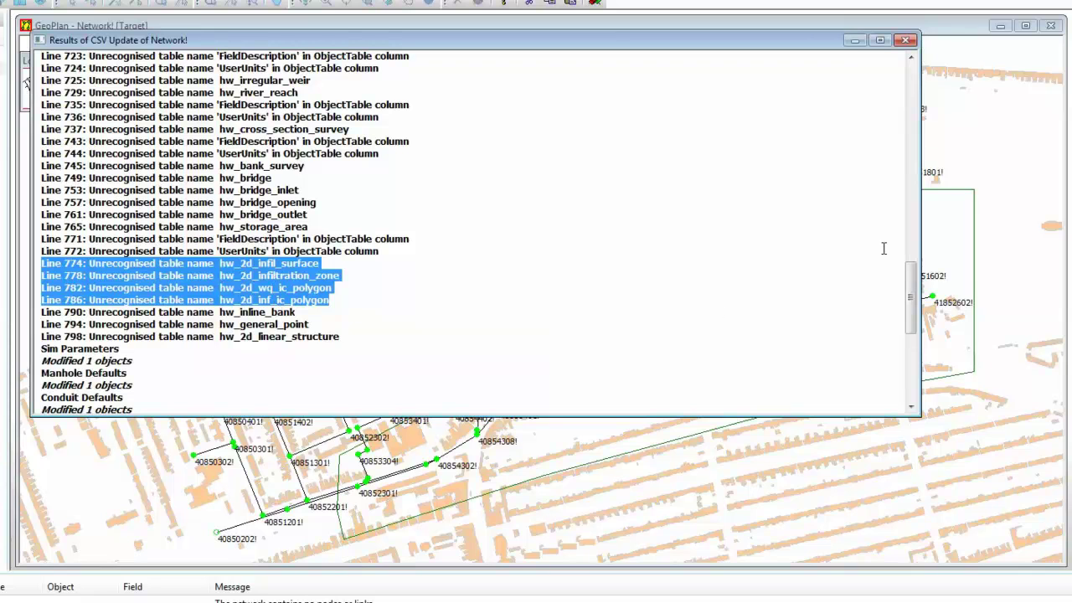
{"action": "left_click_drag", "start_coordinate": [911, 298], "coordinate": [900, 369]}
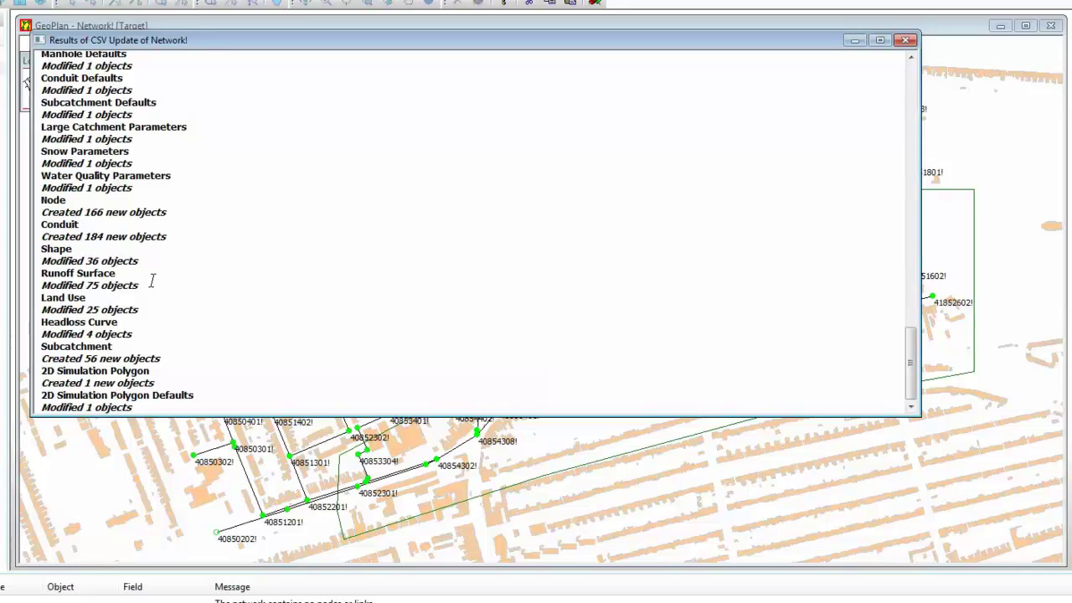
{"action": "left_click", "coordinate": [904, 42]}
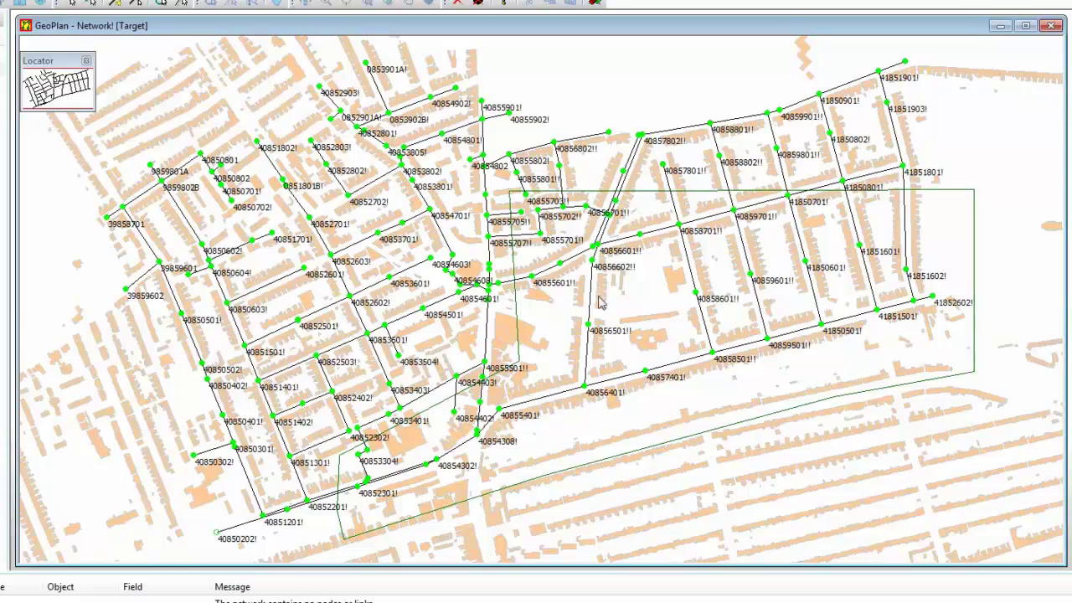
In Layer Control, show the Subcatchment layer and set its colour to a pale light green
{"action": "left_click", "coordinate": [711, 411]}
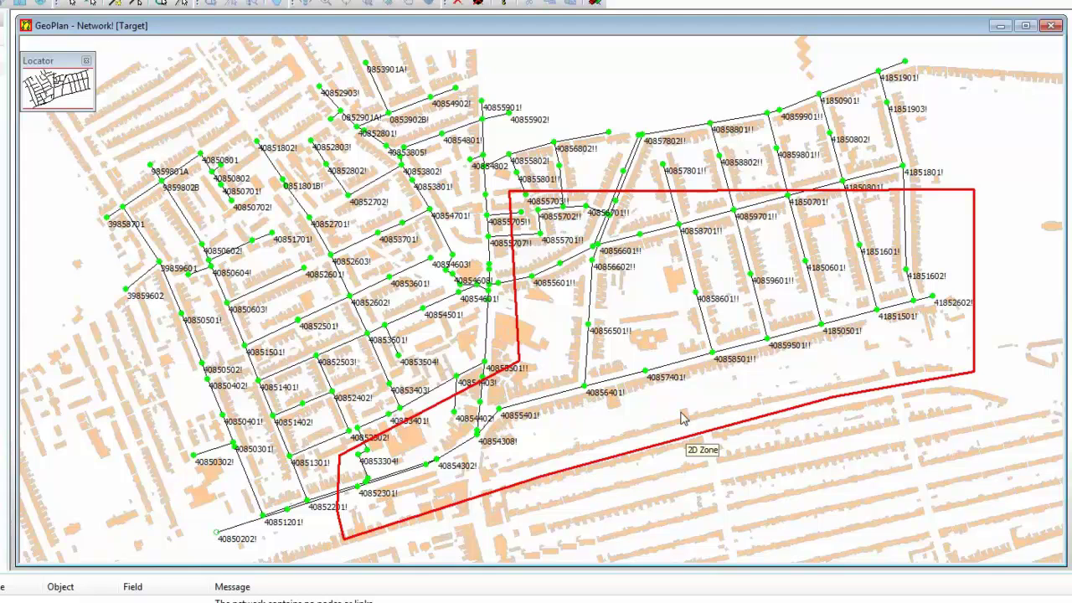
{"action": "right_click", "coordinate": [739, 456]}
{"action": "left_click", "coordinate": [796, 489]}
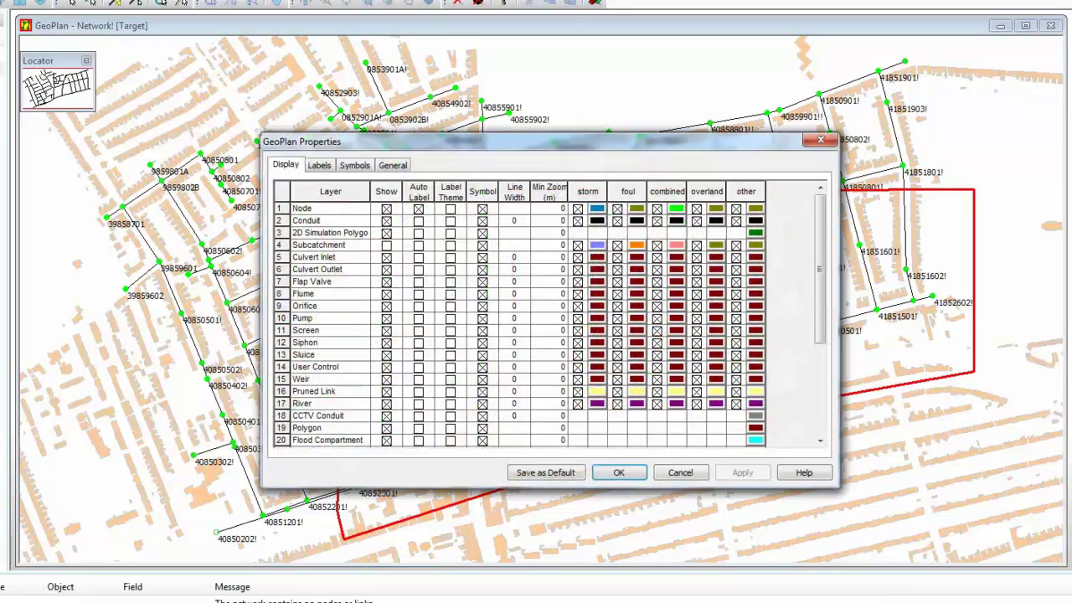
{"action": "left_click", "coordinate": [388, 245]}
{"action": "left_click", "coordinate": [678, 245]}
{"action": "left_click", "coordinate": [434, 264]}
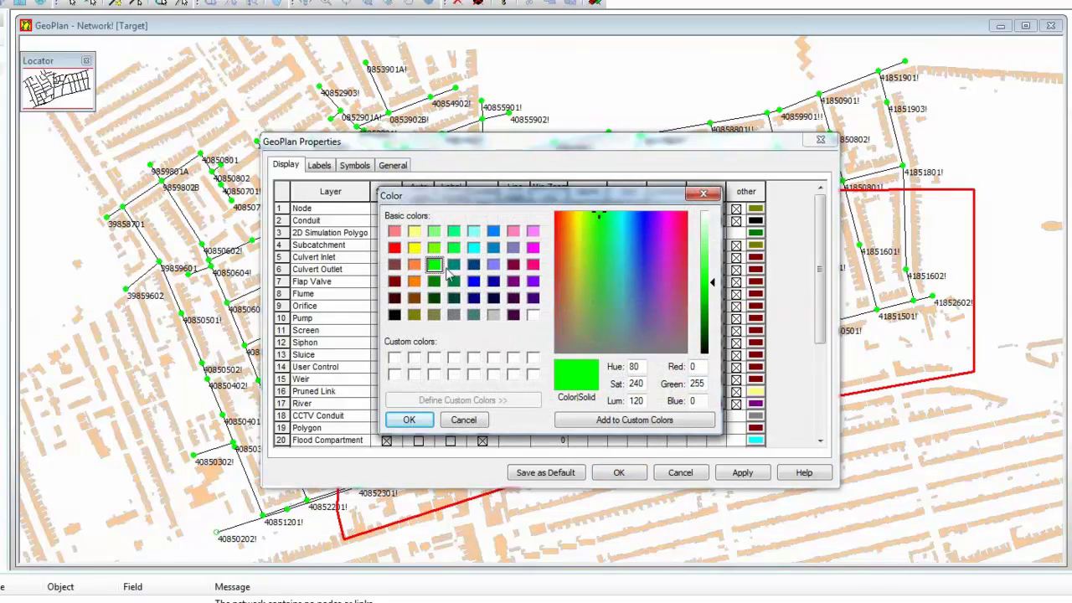
{"action": "left_click_drag", "start_coordinate": [715, 285], "coordinate": [715, 249]}
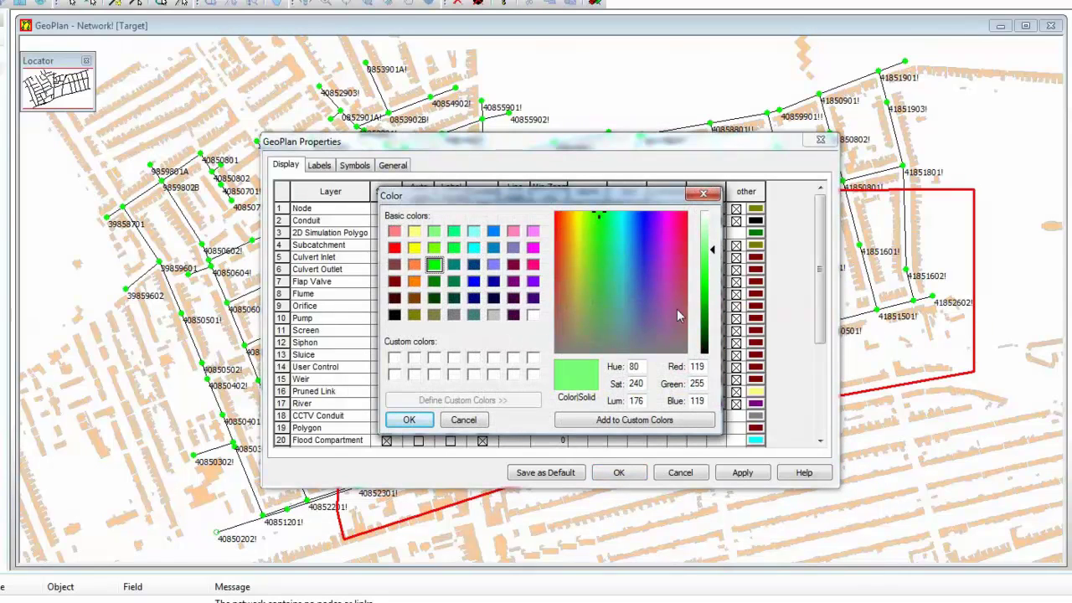
{"action": "left_click", "coordinate": [421, 425]}
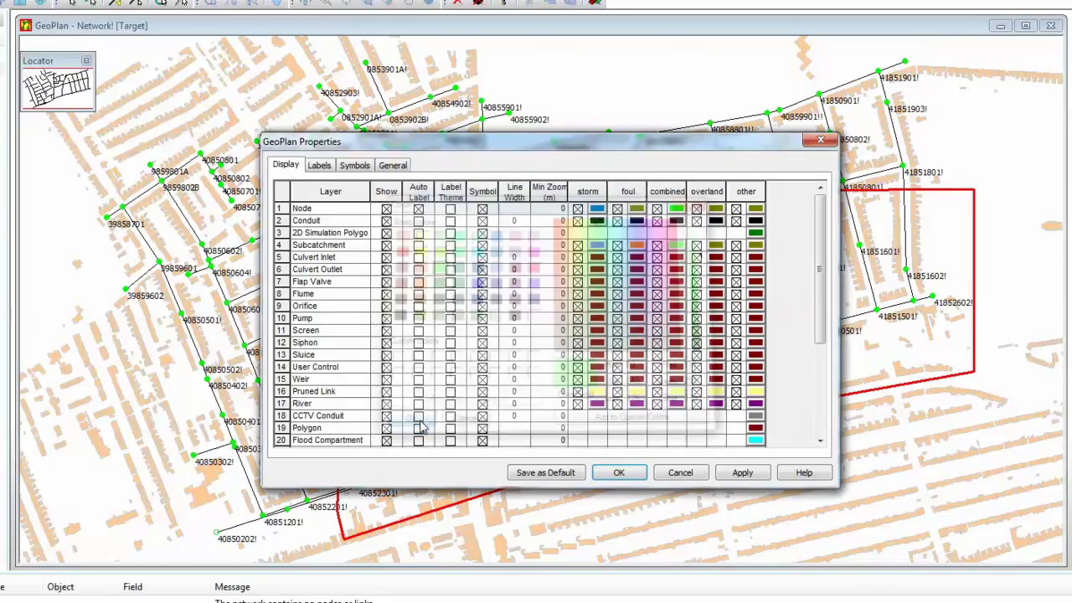
{"action": "left_click", "coordinate": [619, 472]}
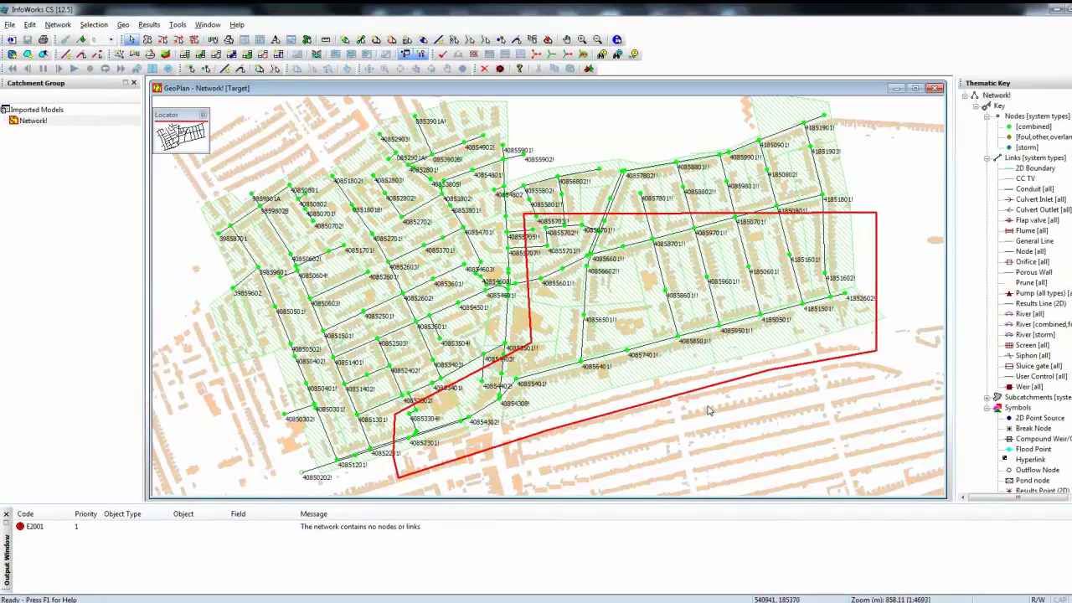
Validate the network, scroll through its 45 errors, and open the 2D Zone polygon's properties
{"action": "left_click", "coordinate": [443, 54]}
{"action": "left_click", "coordinate": [633, 267]}
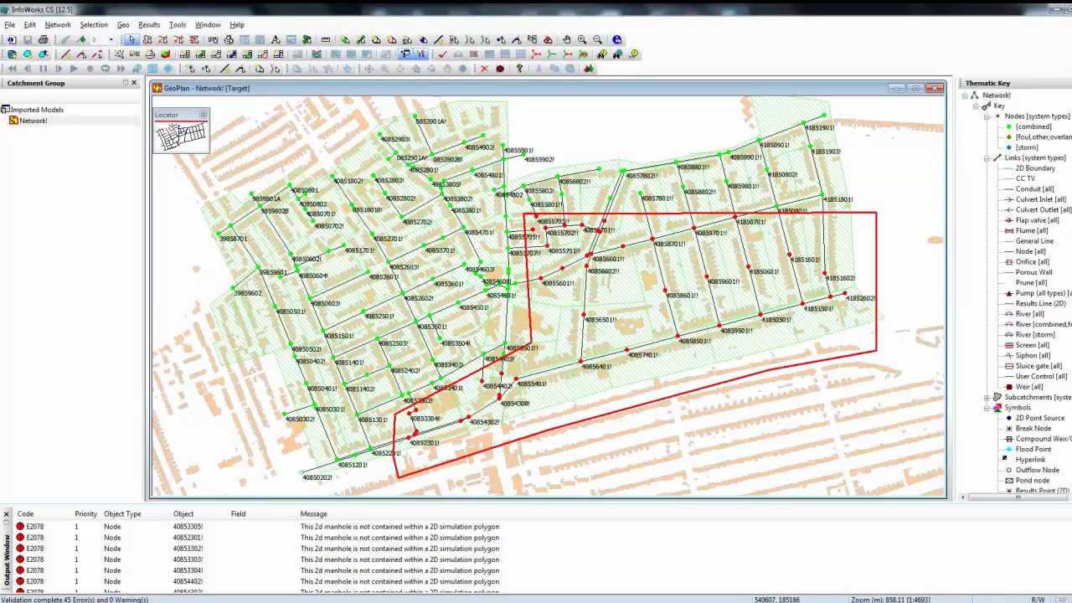
{"action": "scroll", "coordinate": [252, 553], "scroll_direction": "down", "scroll_amount": 5}
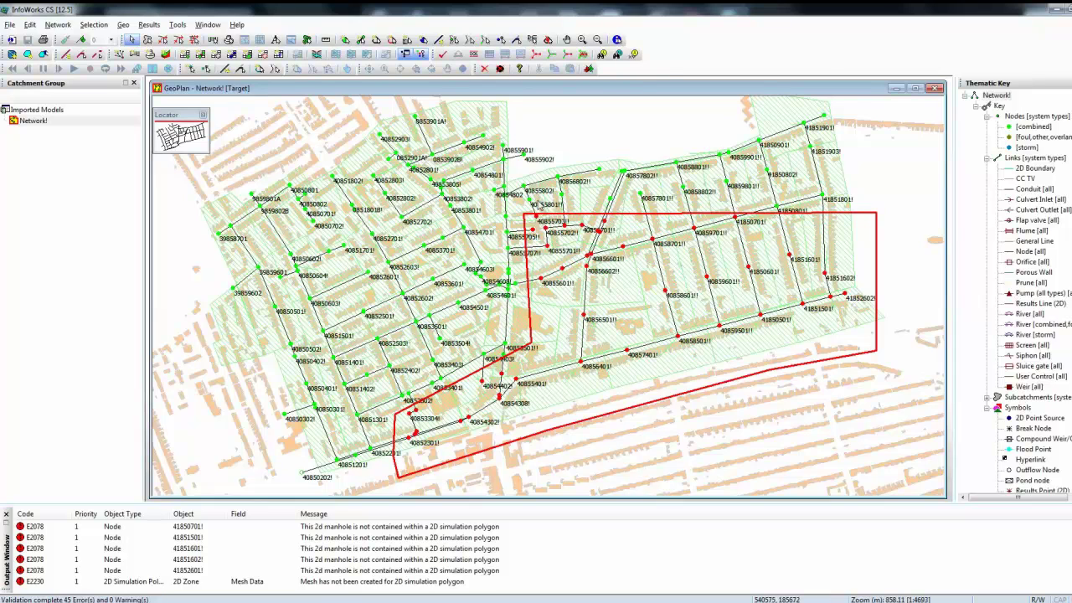
{"action": "left_click", "coordinate": [618, 40]}
{"action": "left_click", "coordinate": [630, 399]}
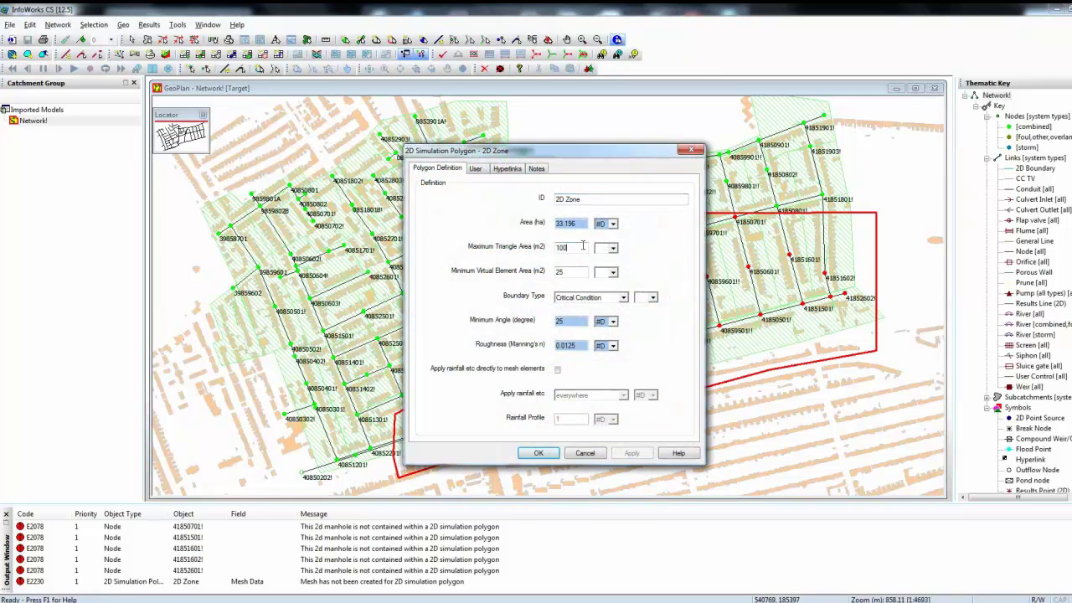
{"action": "key", "text": "Tab"}
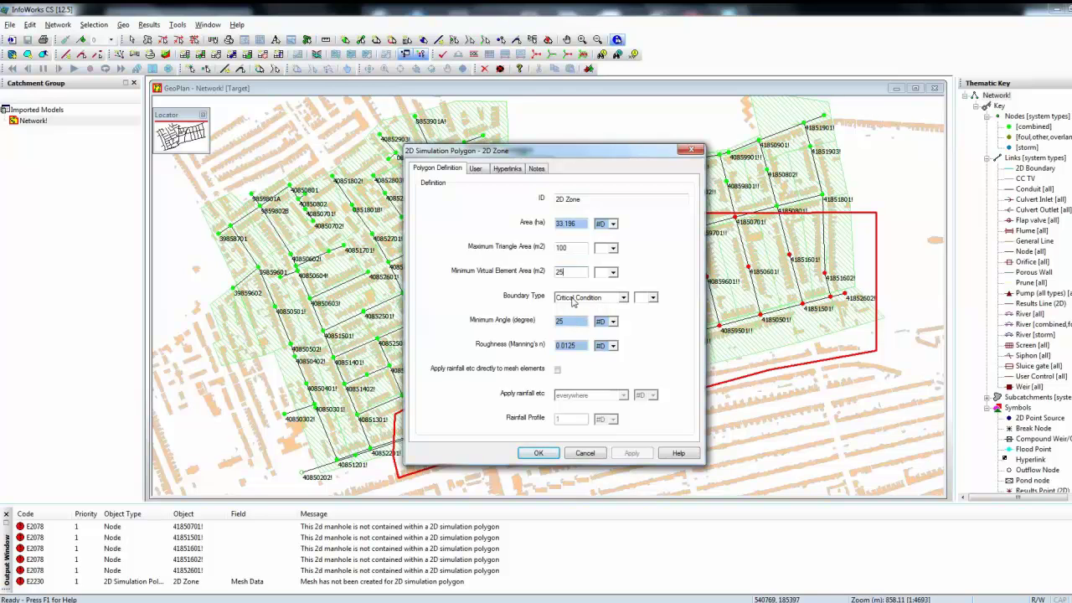
{"action": "left_click", "coordinate": [586, 454]}
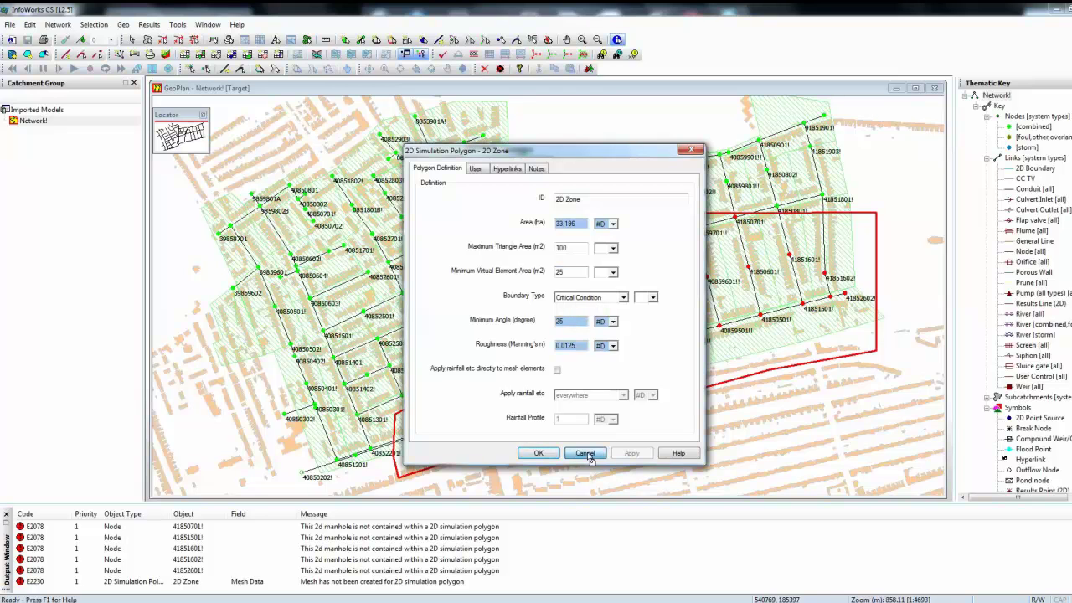